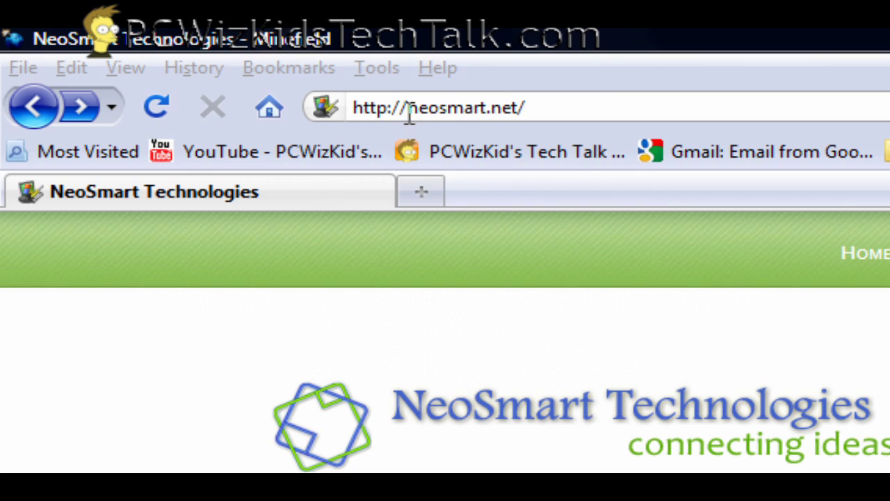
Select the neosmart.net address in Firefox to load the NeoSmart Technologies site
left_click_drag(411, 109, 527, 109)
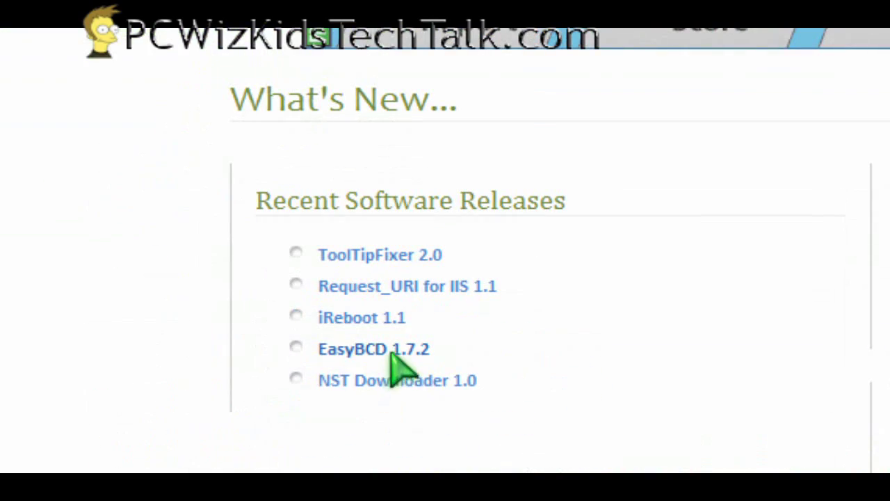
Open the EasyBCD 1.7.2 release page from Recent Software Releases to get its installer
left_click(388, 351)
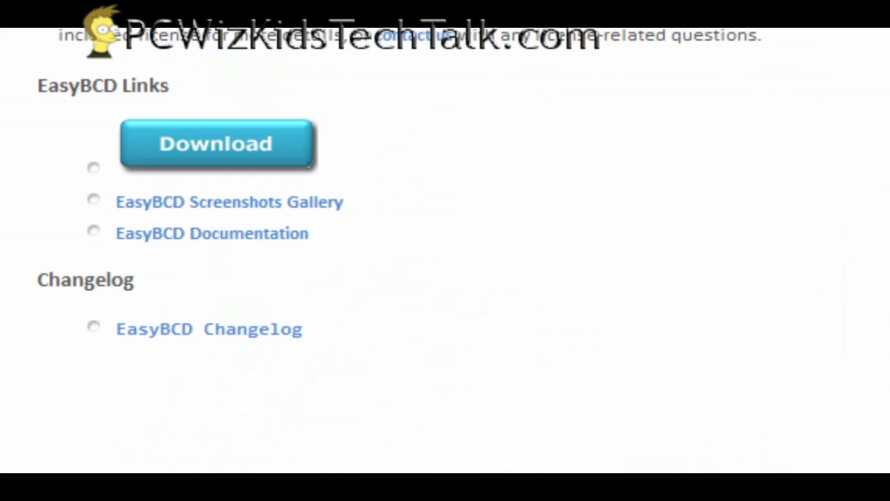
left_click_drag(118, 85, 148, 86)
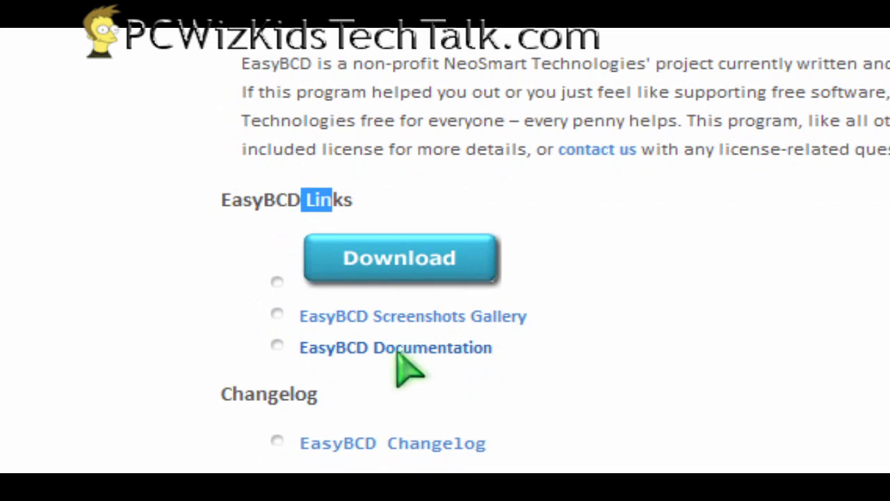
left_click(577, 290)
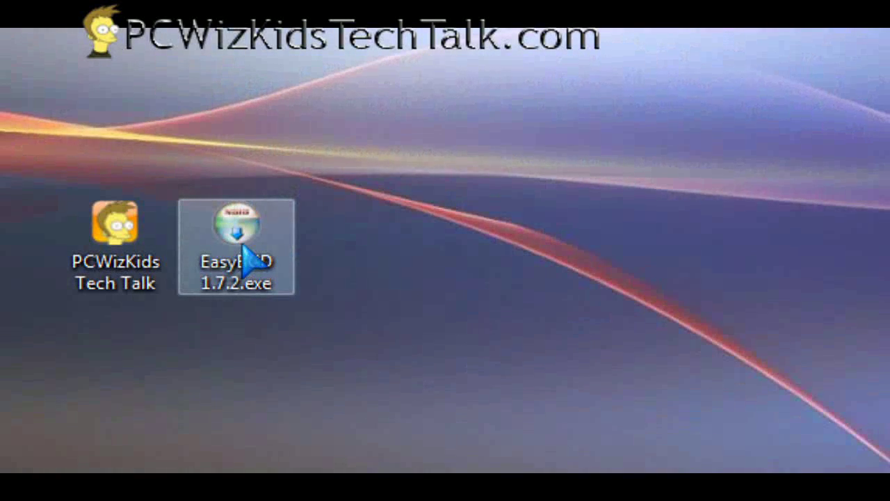
Install EasyBCD 1.7.2 with EasyBCD Core and Desktop Shortcut only, then launch it
double_click(243, 247)
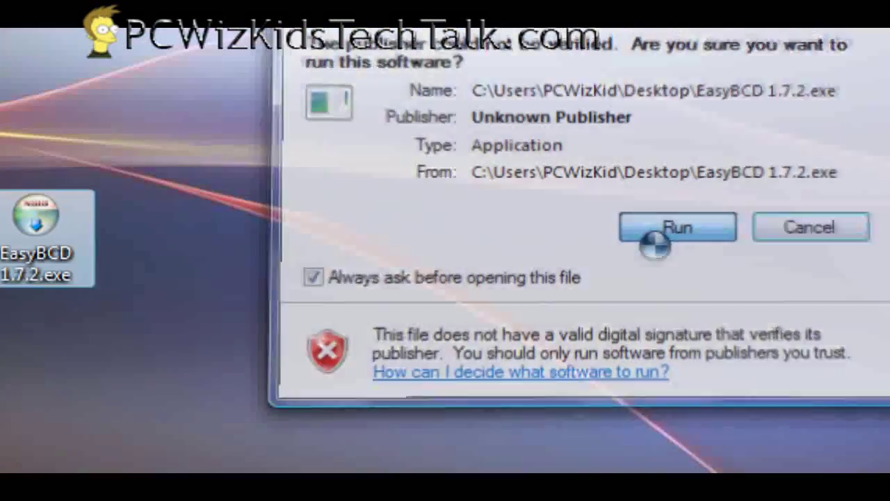
left_click(655, 240)
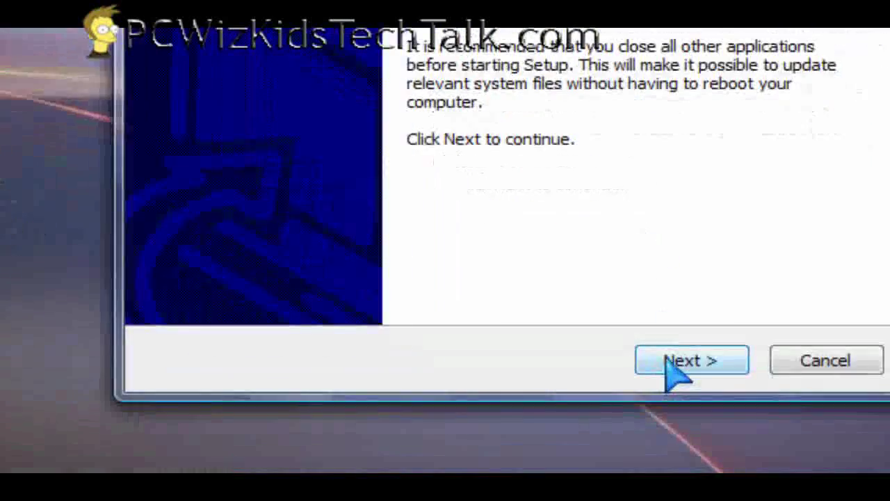
left_click(665, 360)
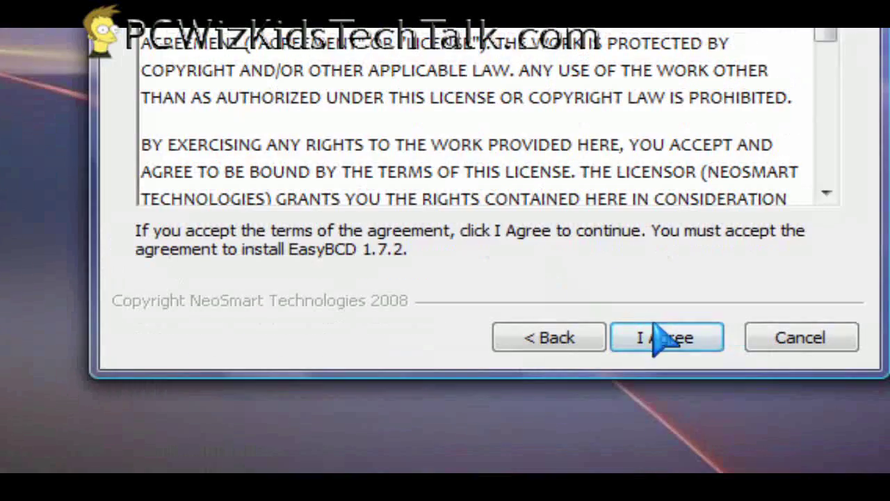
left_click(689, 360)
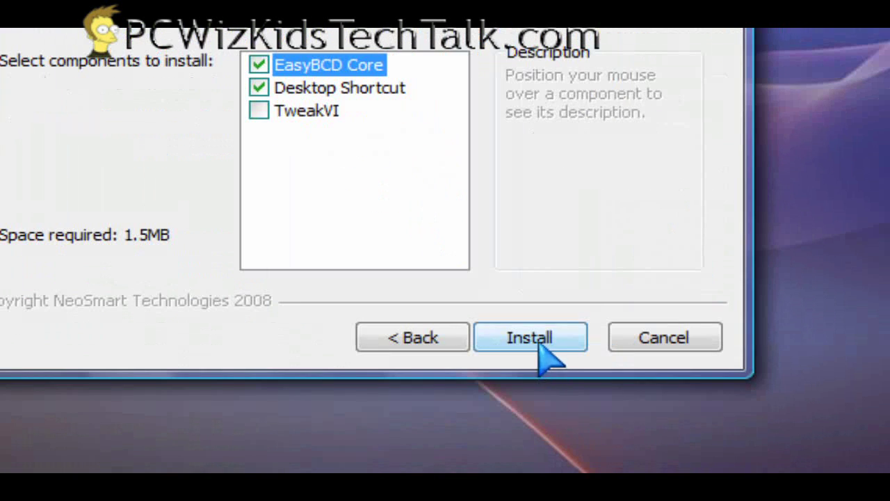
left_click(634, 432)
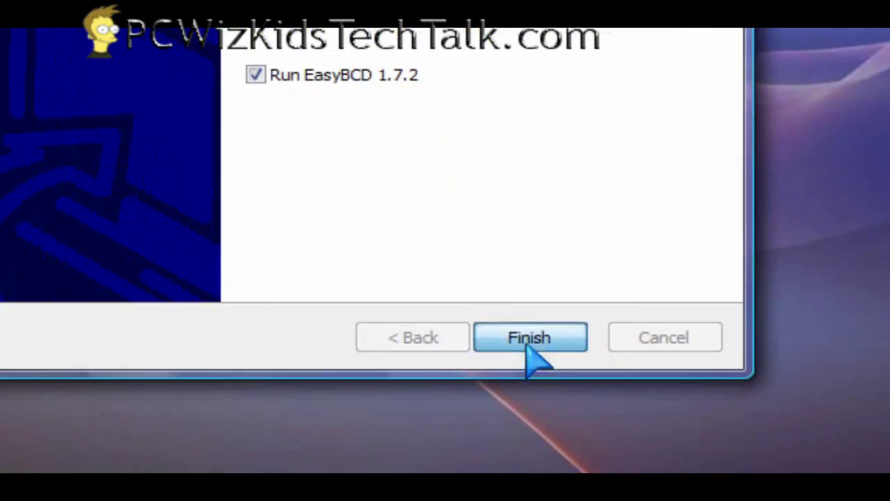
left_click(604, 409)
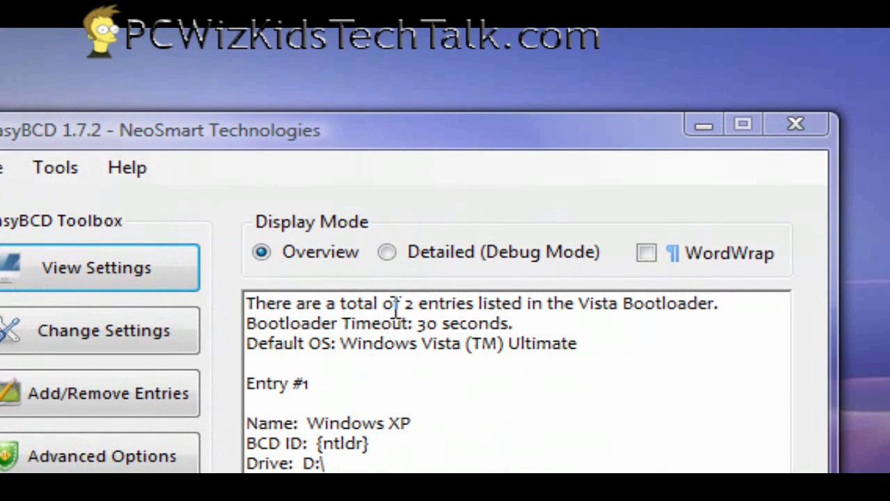
Review the overview (two entries, 30 s timeout, Vista default) and open the settings editor
left_click(423, 308)
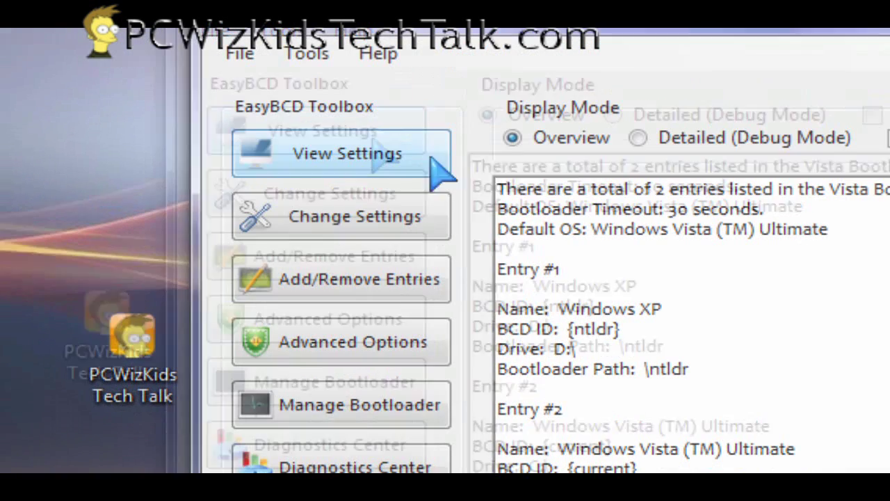
left_click(435, 224)
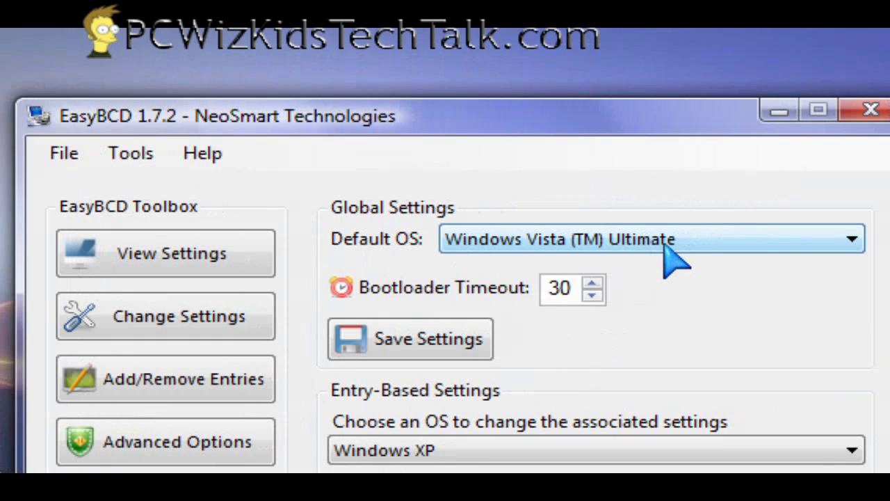
Save Windows XP as default OS with a 15-second timeout, then select the Windows XP entry
left_click(663, 249)
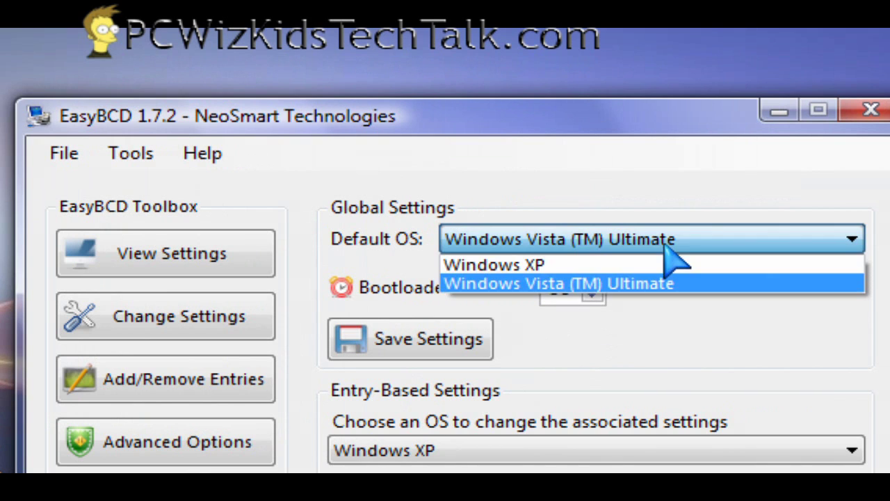
left_click(632, 265)
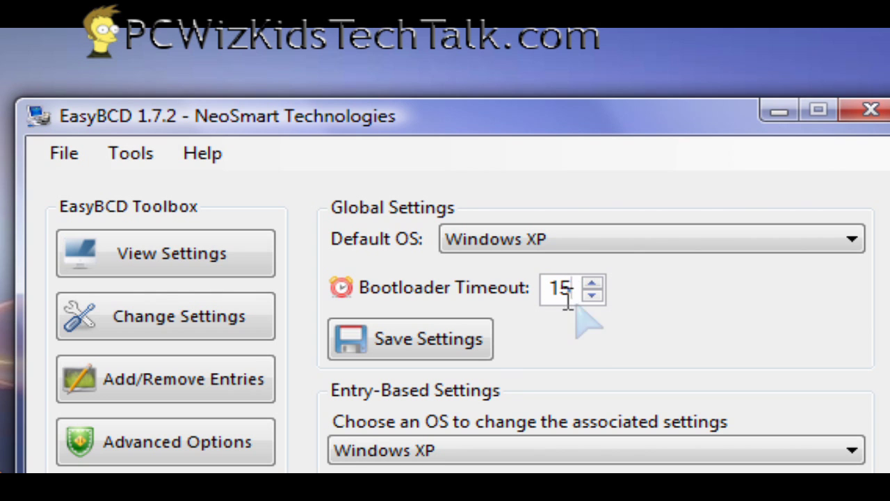
left_click(464, 351)
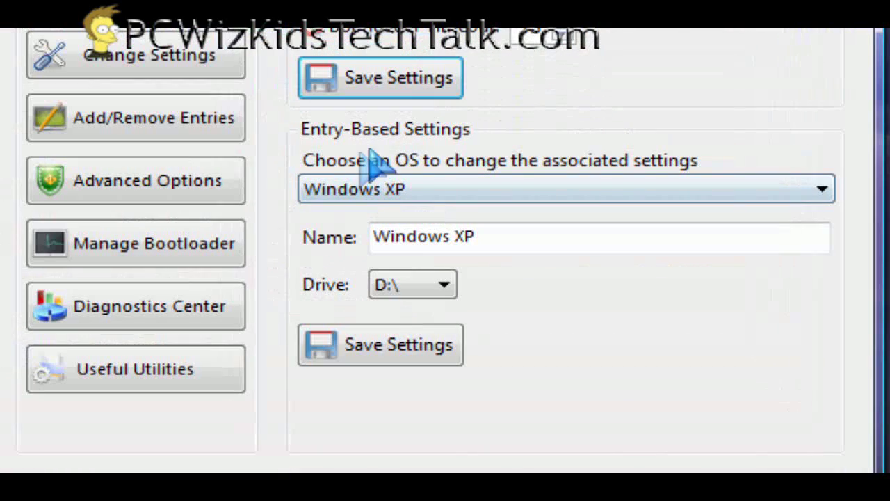
left_click(654, 199)
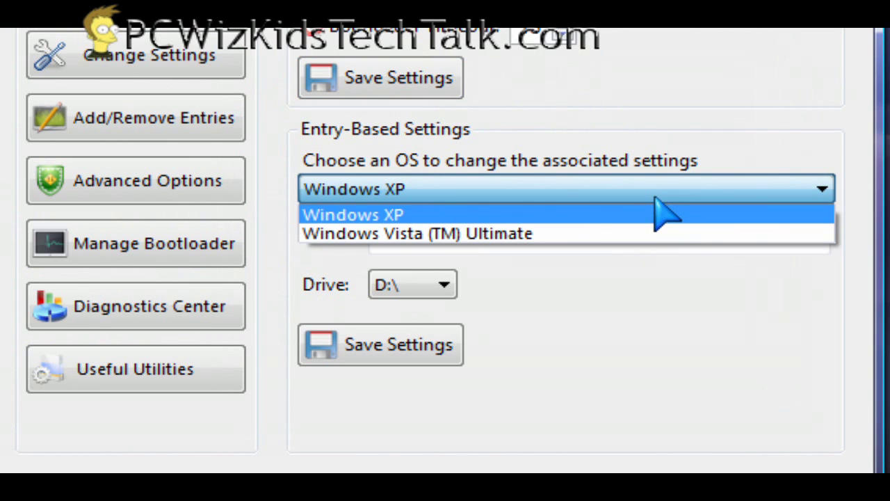
left_click(663, 209)
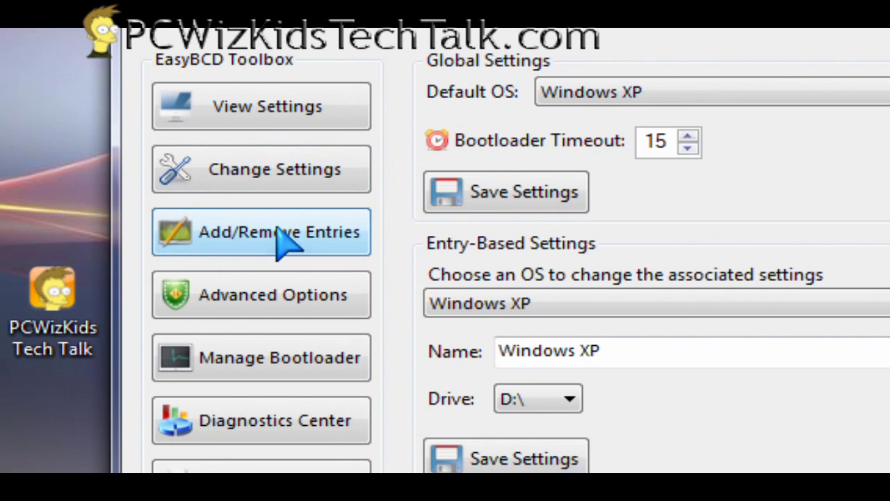
In Add/Remove Entries, look over the Linux bootloader types and Mac entry types
left_click(285, 240)
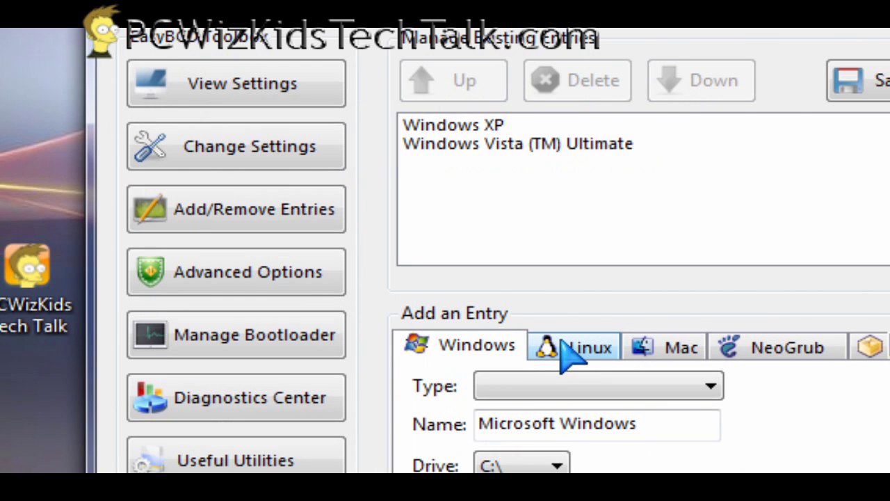
left_click(563, 342)
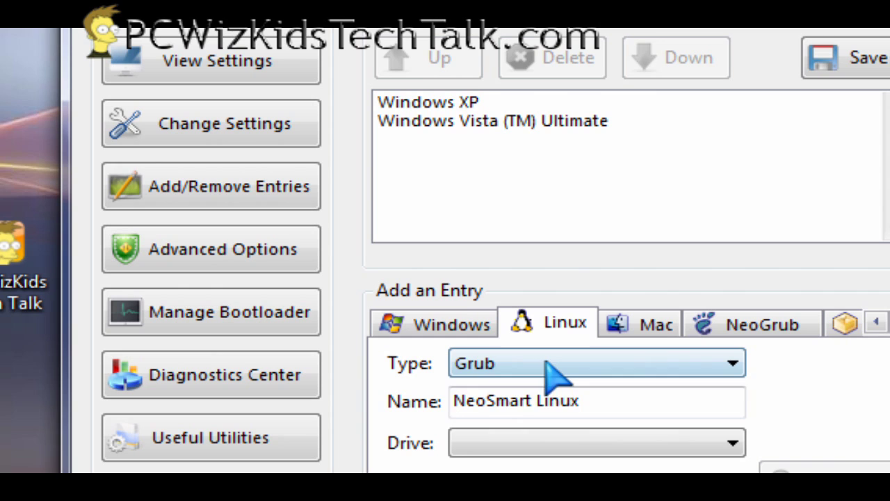
left_click(573, 385)
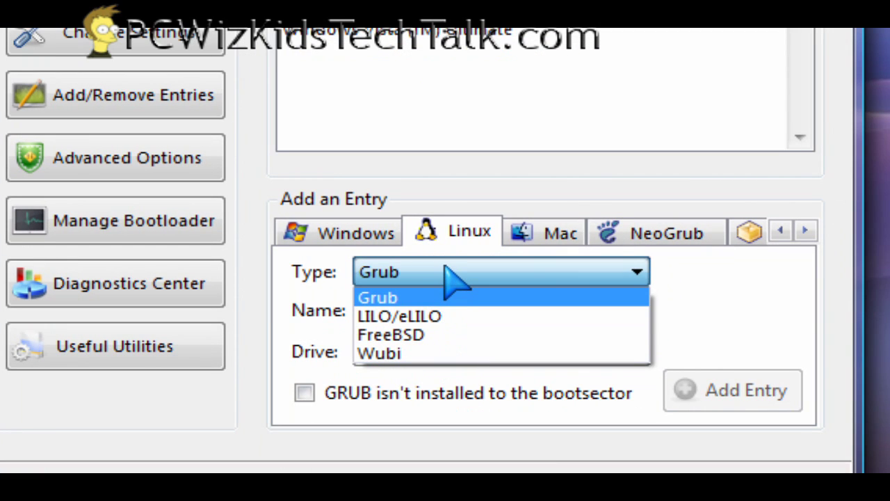
left_click(455, 279)
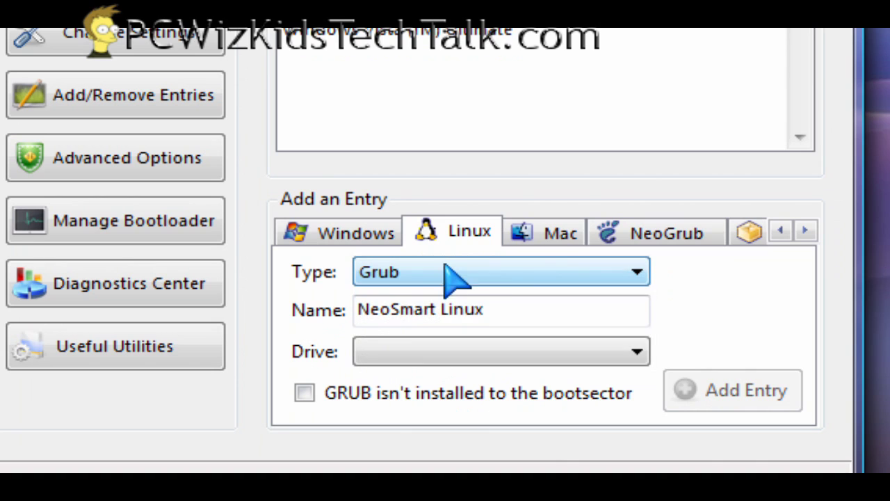
left_click(561, 234)
left_click(535, 271)
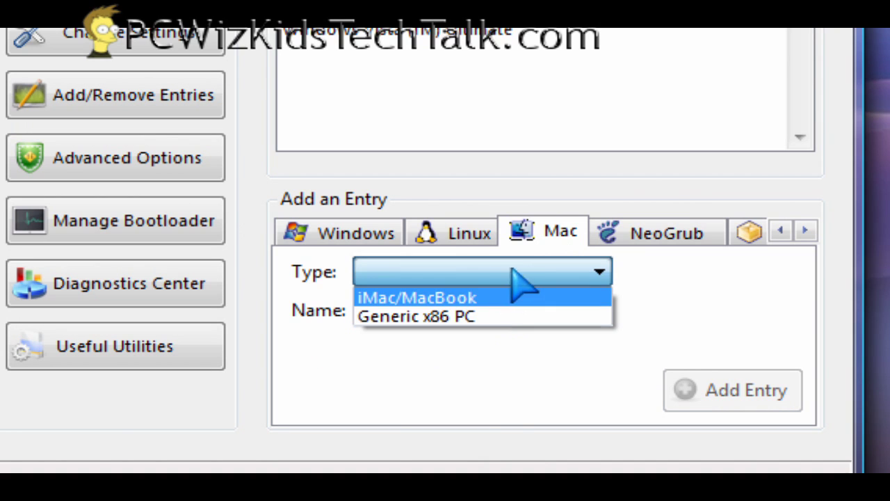
Browse the NeoGrub and WinPE entry options, then return to the Linux tab
left_click(534, 267)
left_click(655, 233)
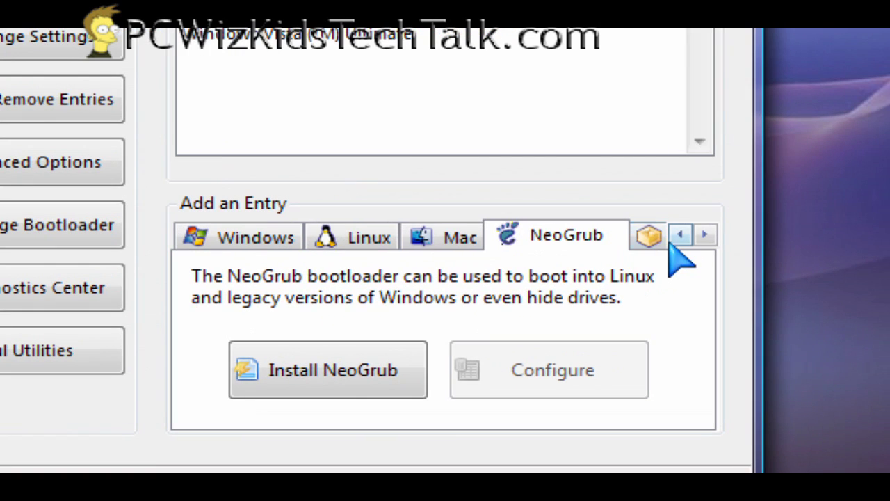
left_click(755, 235)
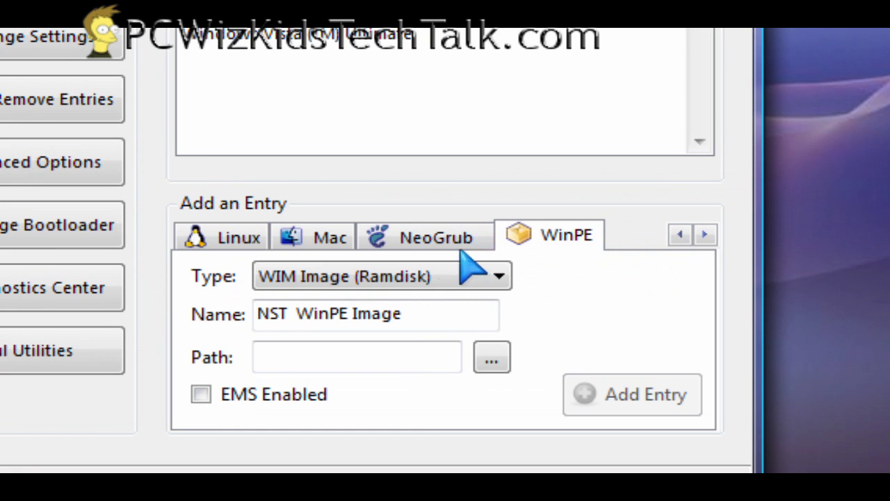
left_click(422, 240)
left_click(316, 242)
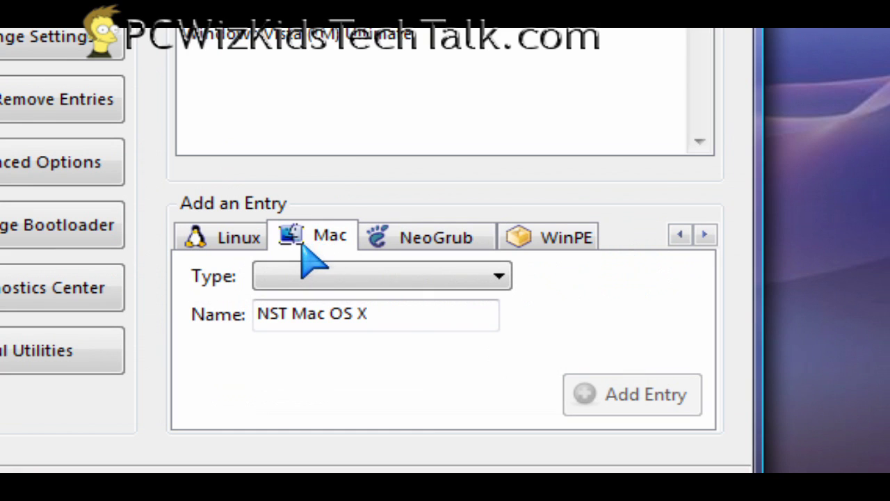
left_click(236, 245)
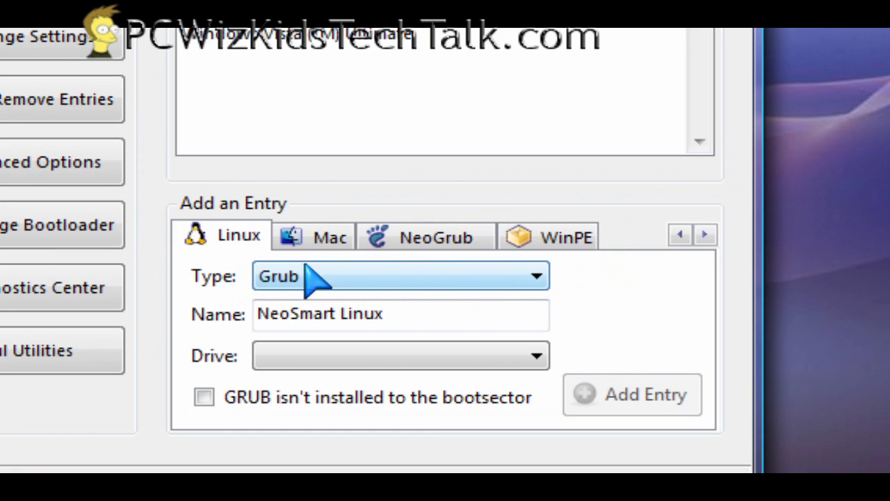
Add the GRUB entry NeoSmart Linux on the 15 GB Linux native partition and save
left_click(402, 359)
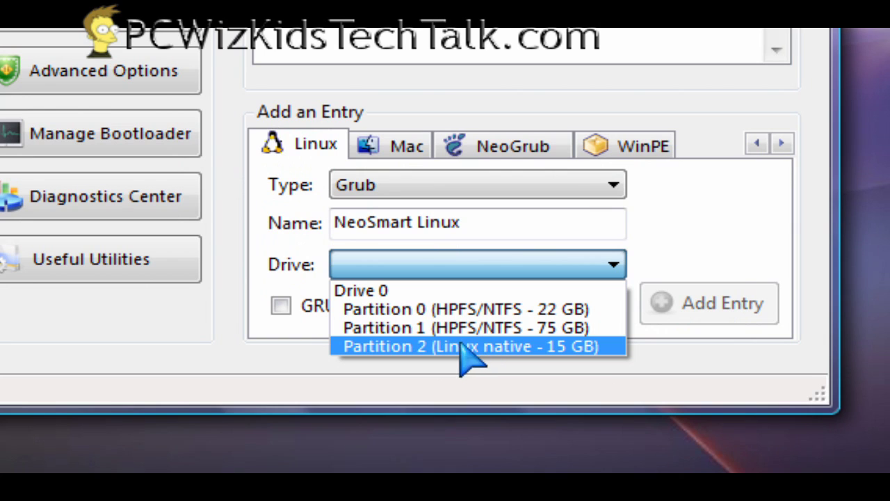
left_click(444, 191)
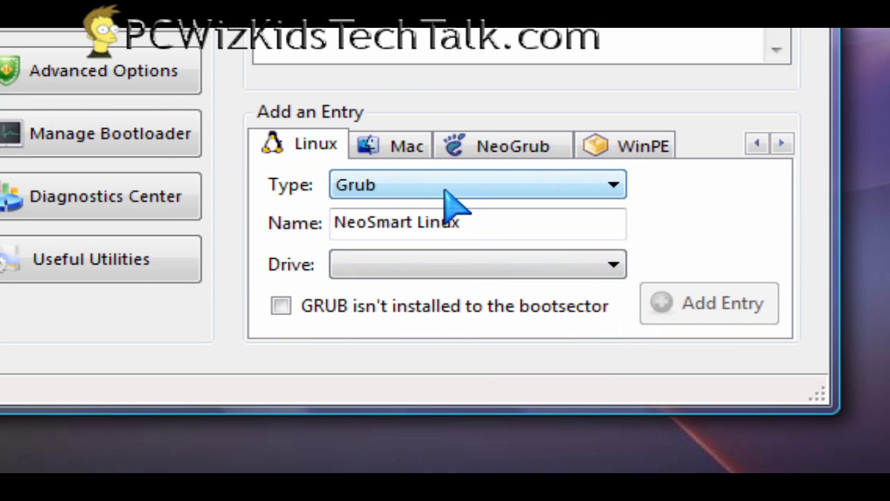
left_click(446, 268)
left_click(418, 344)
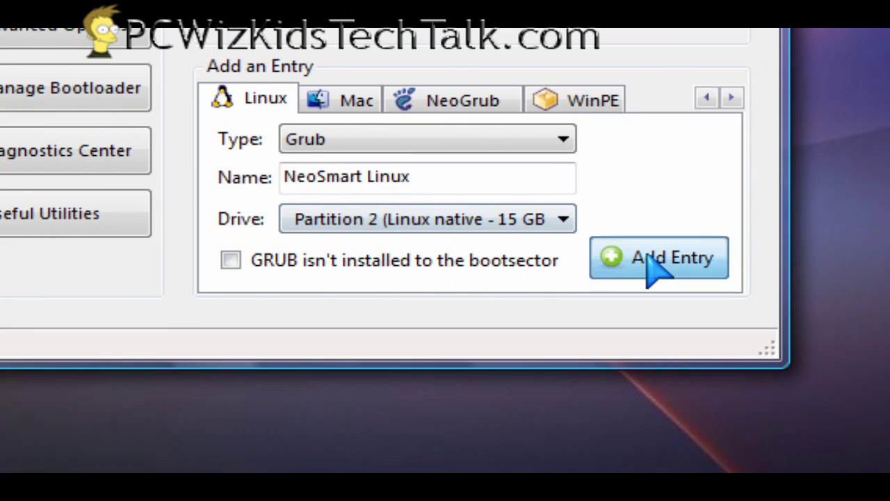
left_click(698, 304)
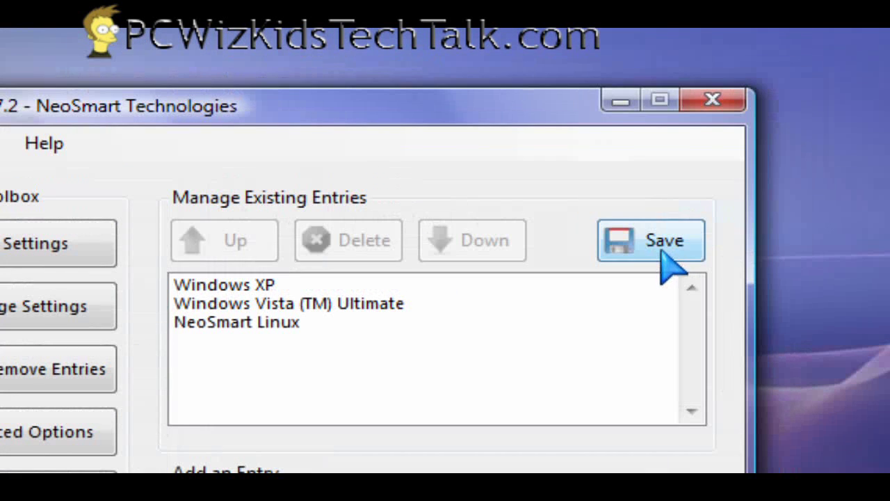
left_click(656, 249)
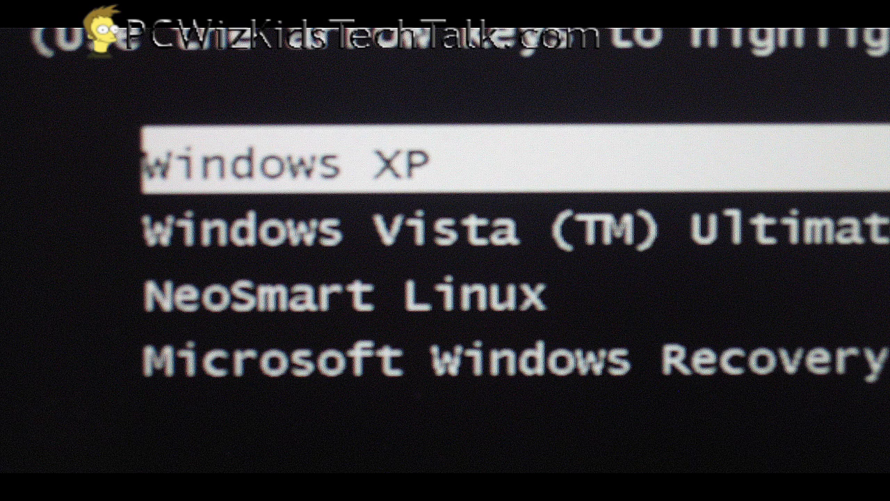
Highlight NeoSmart Linux in the startup boot menu, then open EasyBCD's Advanced Options
key("Down")
key("Down")
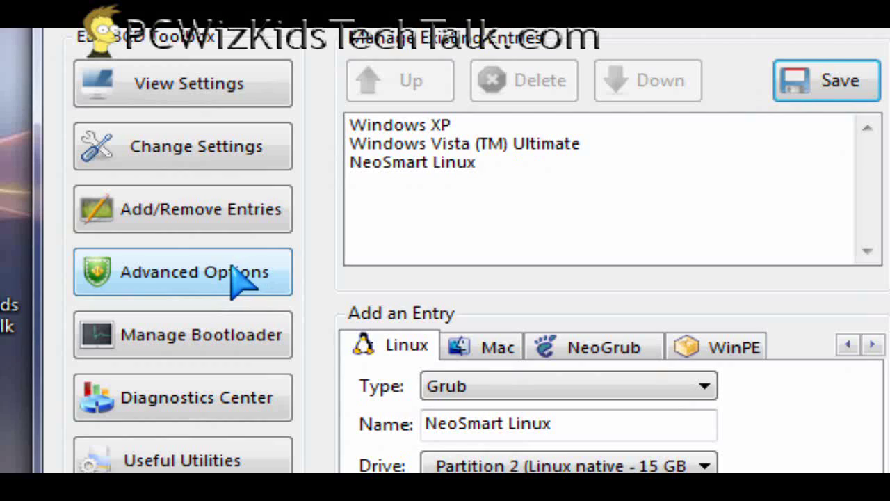
left_click(216, 288)
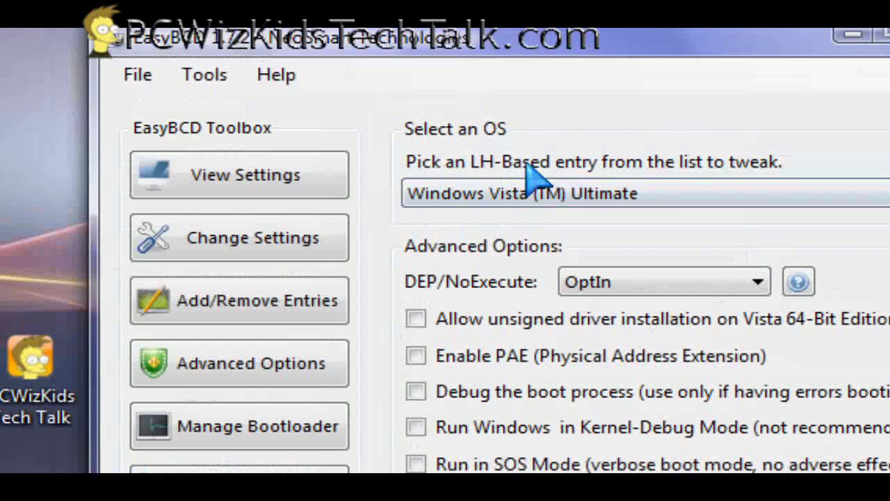
Show Advanced Options for Windows Vista (TM) Ultimate, then move on to Manage Bootloader
left_click(647, 199)
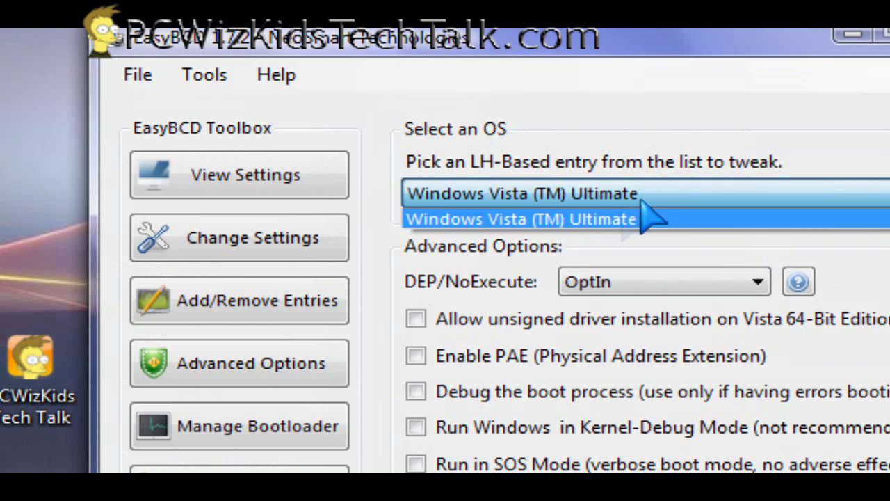
left_click(602, 222)
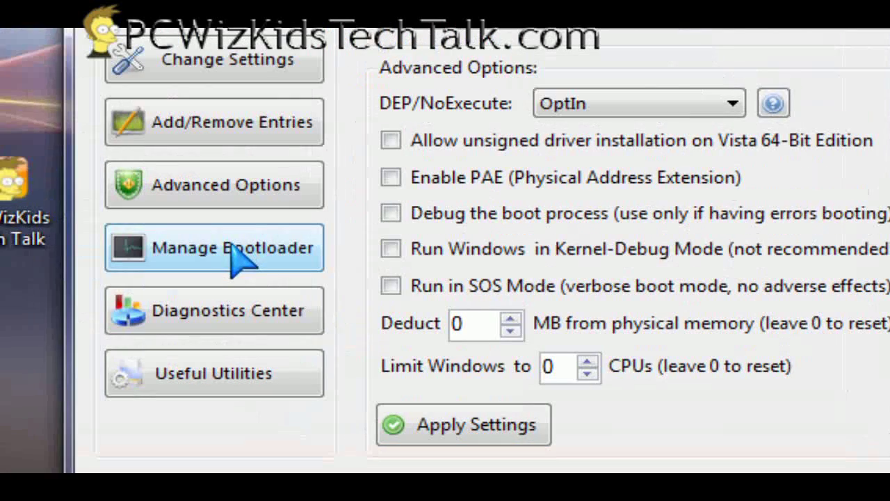
left_click(240, 261)
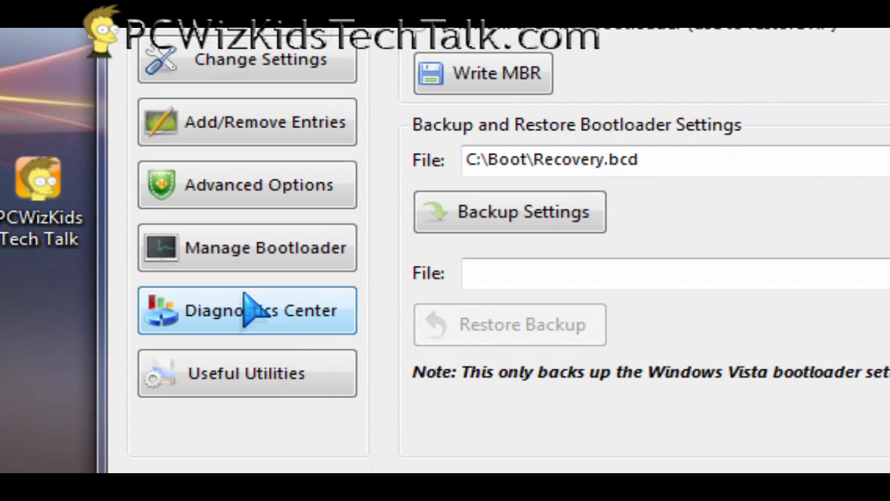
Open the Diagnostics Center's rescue and recovery tools
left_click(168, 386)
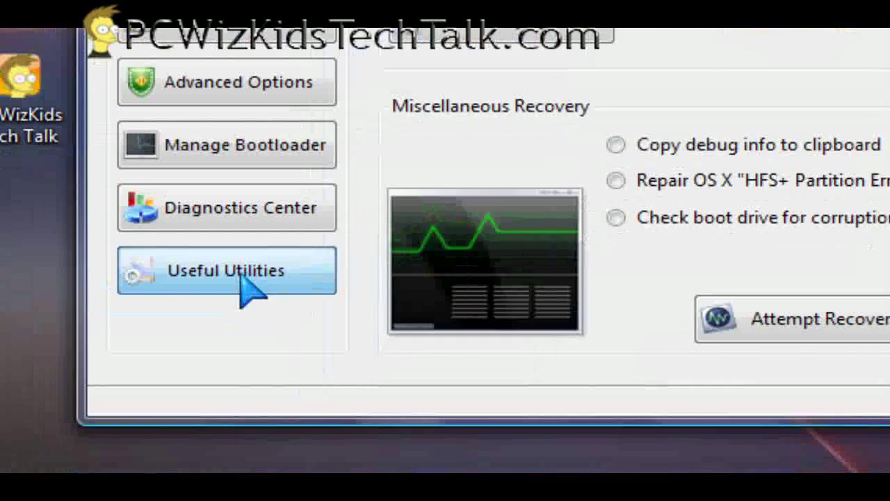
View Useful Utilities, then return to the overview showing 3 entries, 15 s timeout, XP default
left_click(70, 379)
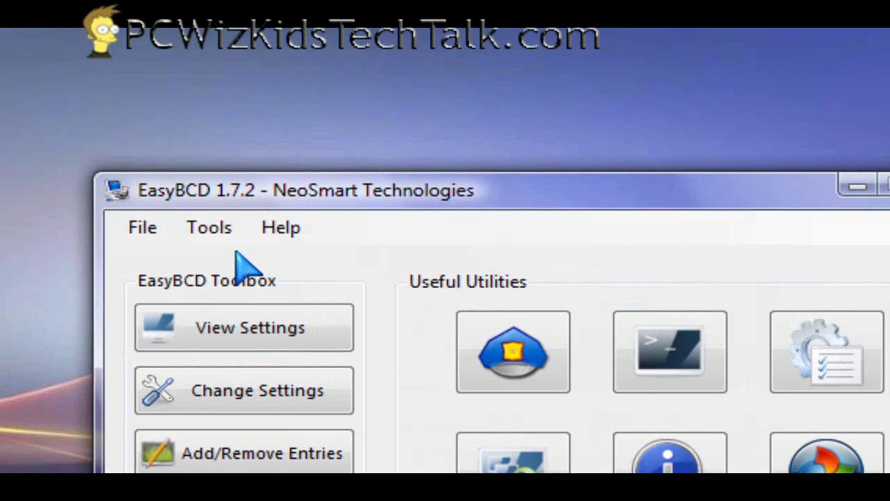
left_click(245, 329)
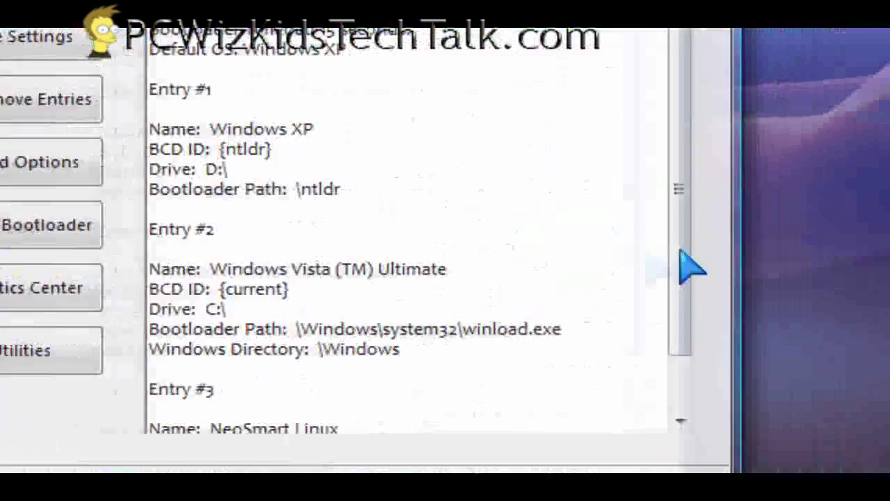
Scroll the boot overview down to Entry #3, NeoSmart Linux on D:\ with \NST\nst_grub.mbr
left_click_drag(682, 251, 673, 308)
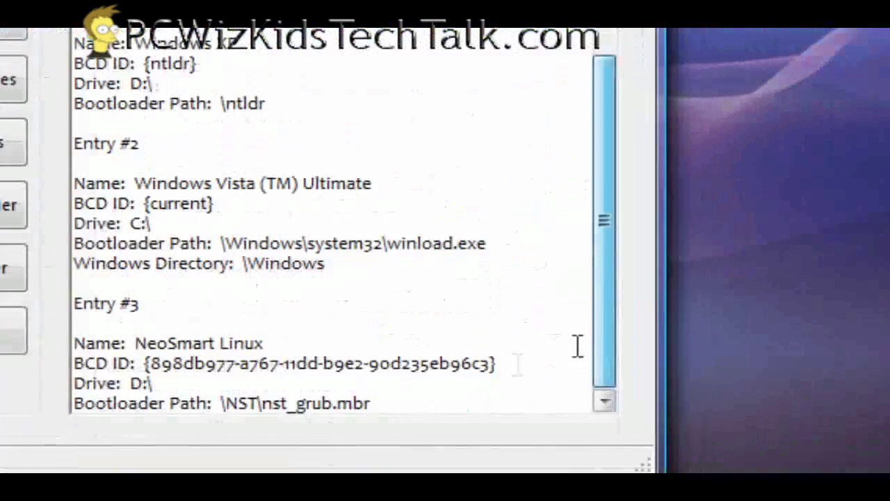